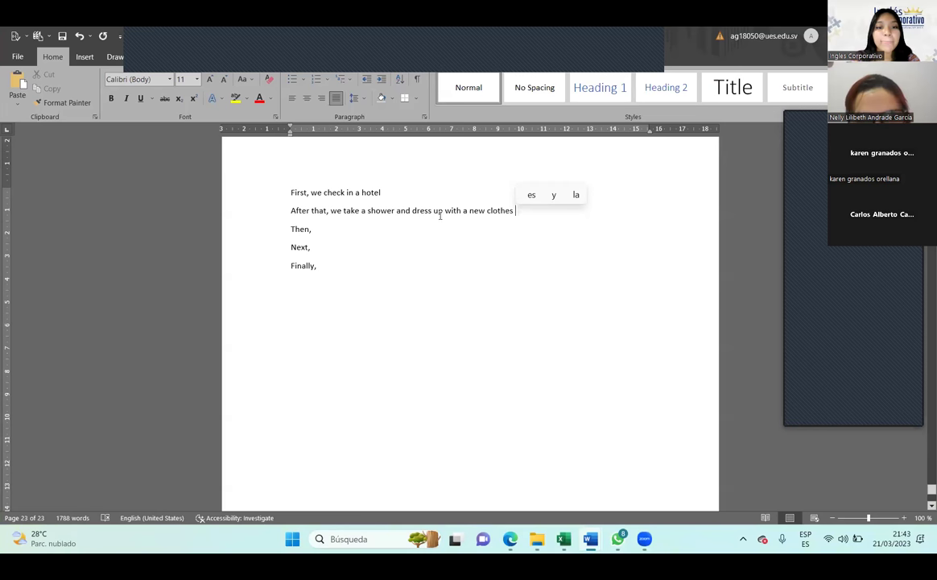
# Correct "a new clothes" to "new clothes" in the "After that" sentence using the grammar suggestion
pyautogui.moveTo(441, 213); pyautogui.dragTo(418, 213)
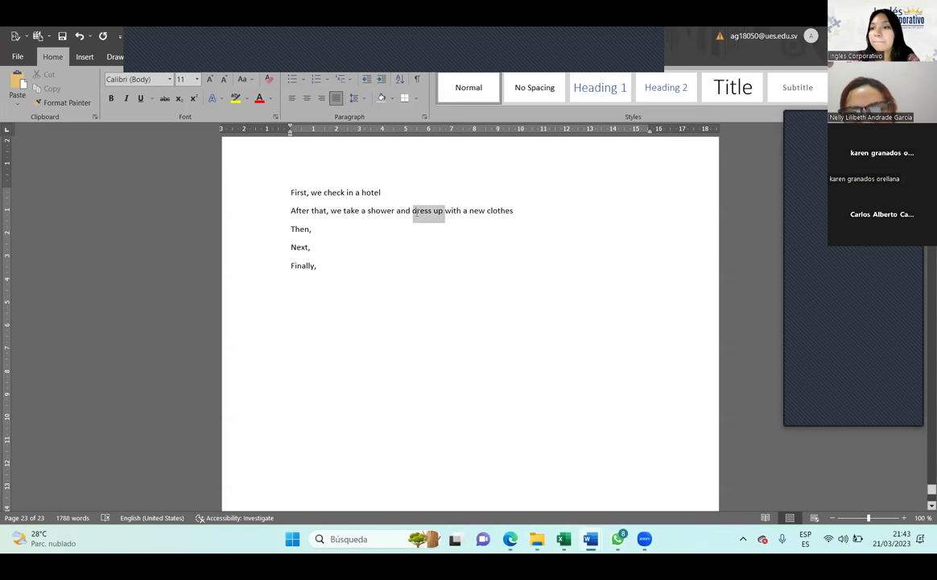
pyautogui.rightClick(486, 212)
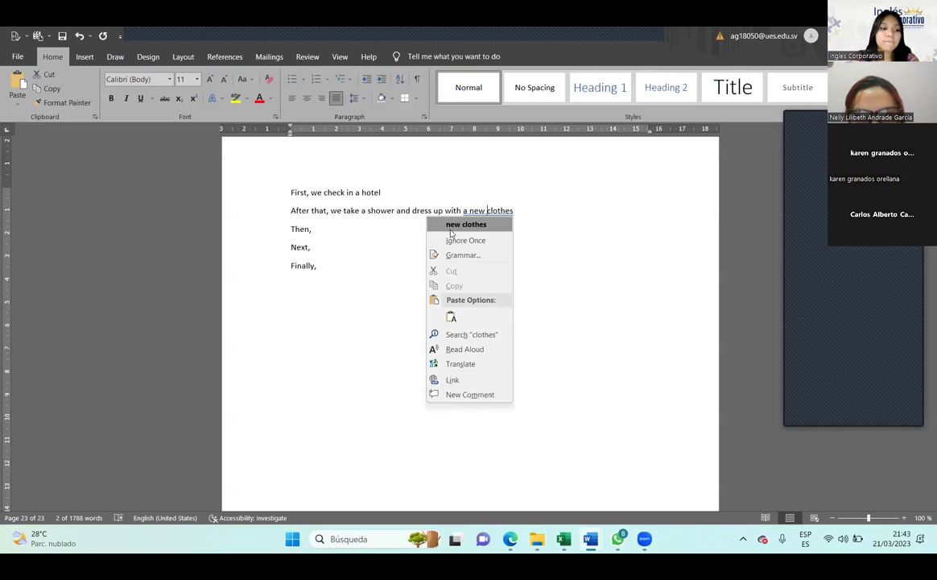
pyautogui.click(466, 224)
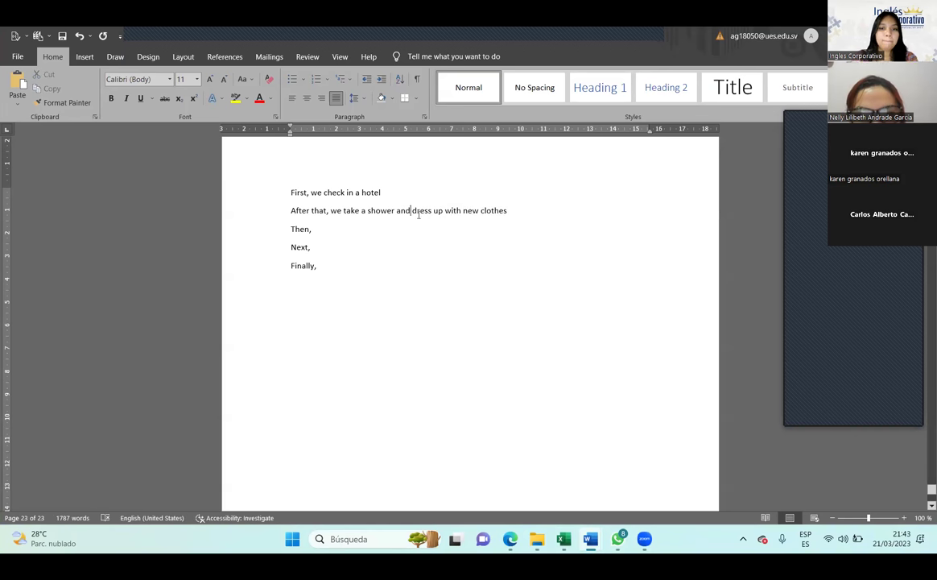
pyautogui.moveTo(444, 212); pyautogui.dragTo(417, 212)
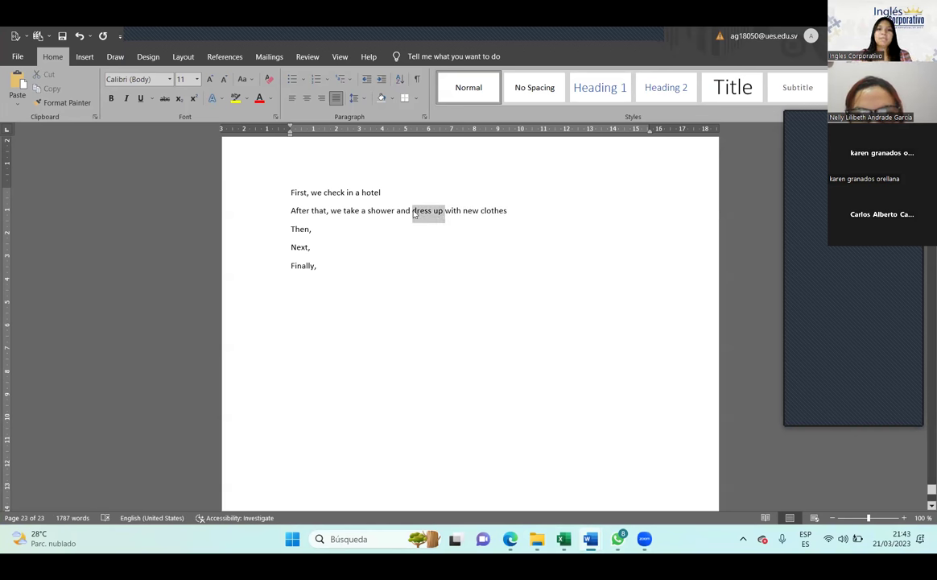
# Complete the "Then," line with "we go to something to eat"
pyautogui.click(431, 232)
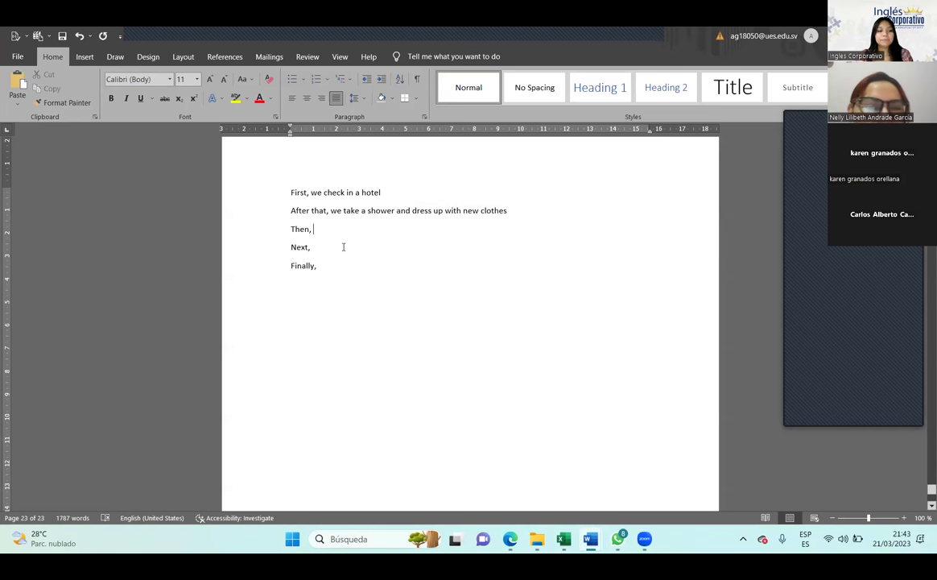
pyautogui.write('we ')
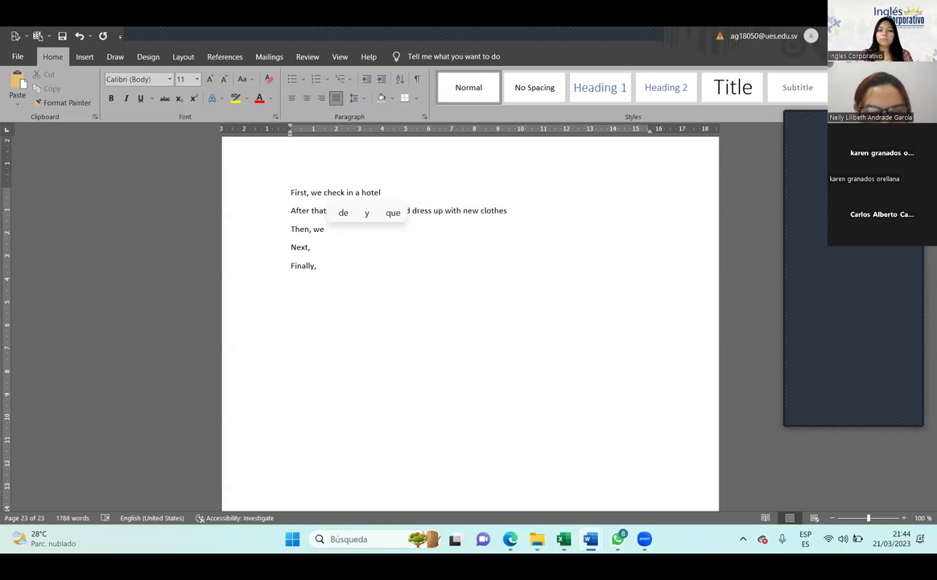
pyautogui.write('go to ')
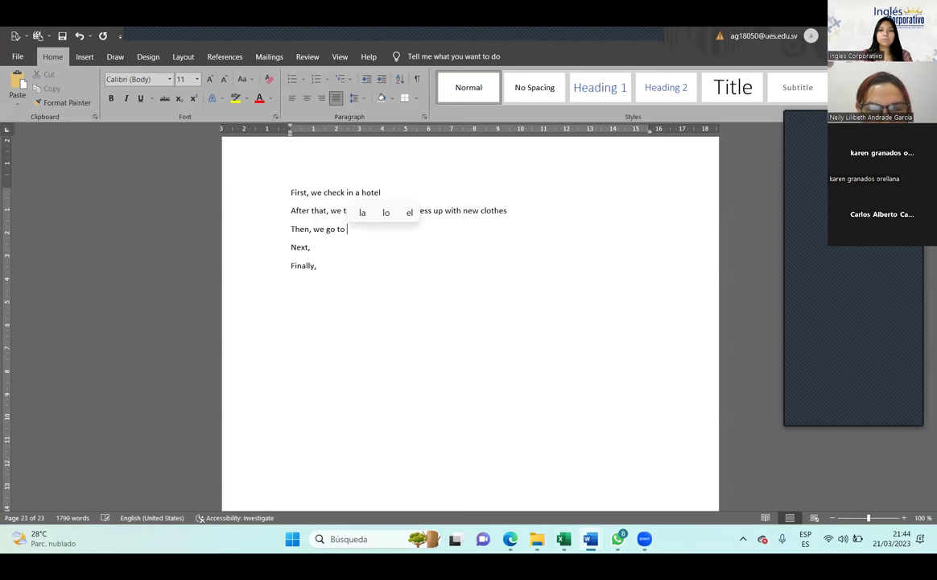
pyautogui.write('sometime')
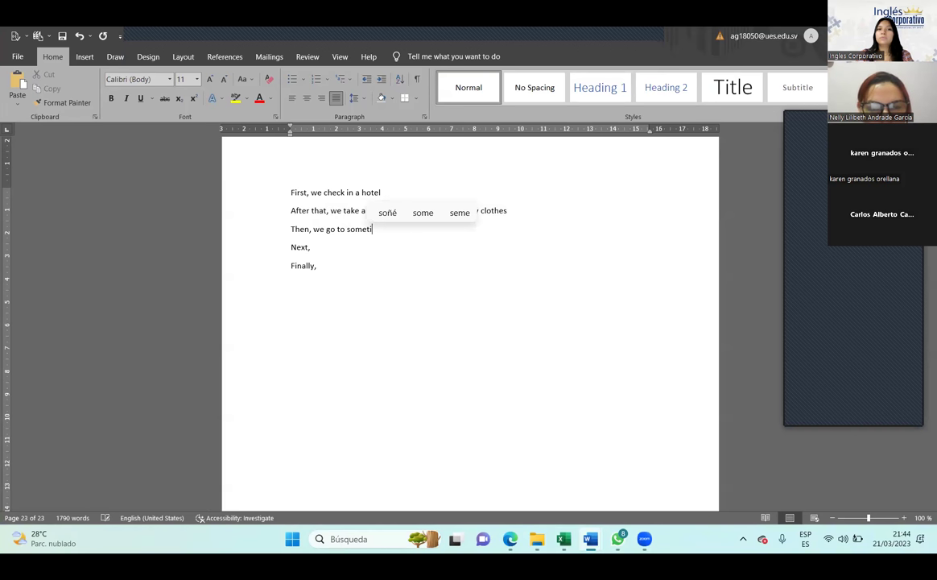
pyautogui.press('BackSpace')
pyautogui.press('BackSpace')
pyautogui.press('BackSpace')
pyautogui.press('BackSpace')
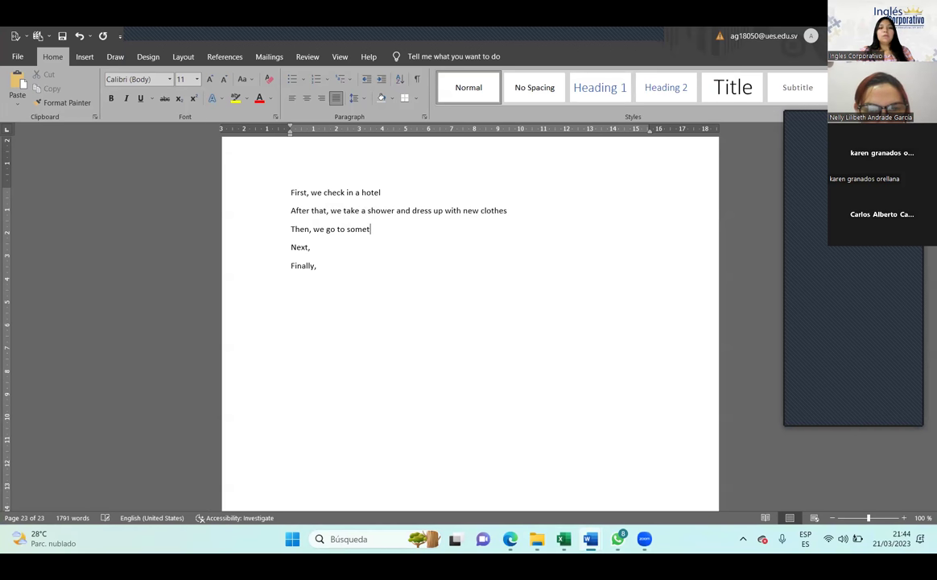
pyautogui.write('to eat')
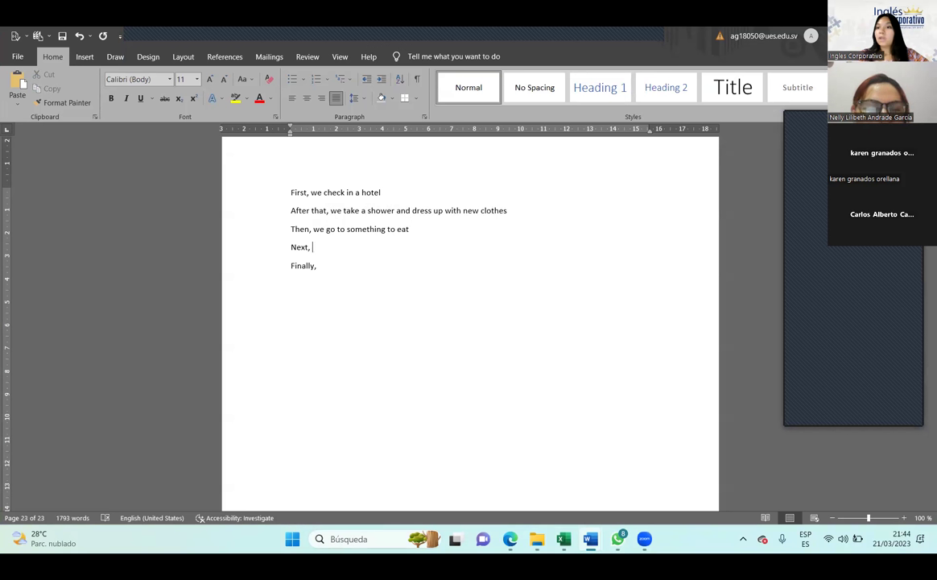
# Replace "to" after "go" with "for" in the "Then" sentence
pyautogui.click(335, 230)
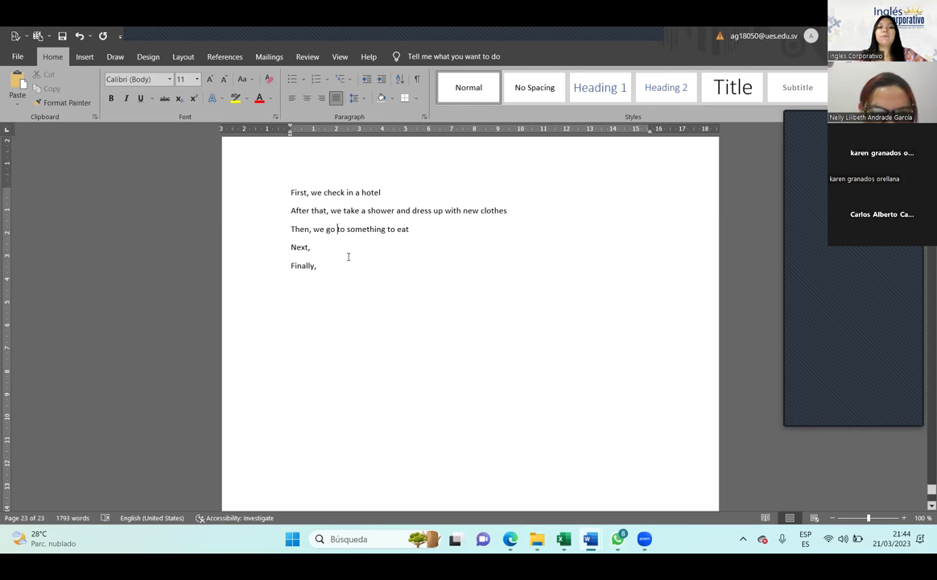
pyautogui.press('Delete')
pyautogui.press('Delete')
pyautogui.write('for')
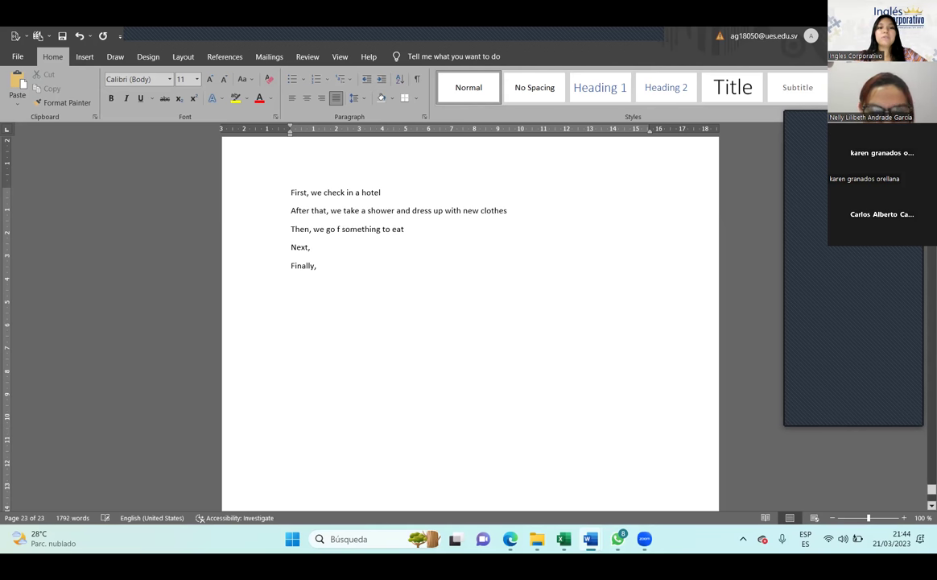
# Complete the "Next," line with "we go on a trip for the city and take many pictures"
pyautogui.click(339, 248)
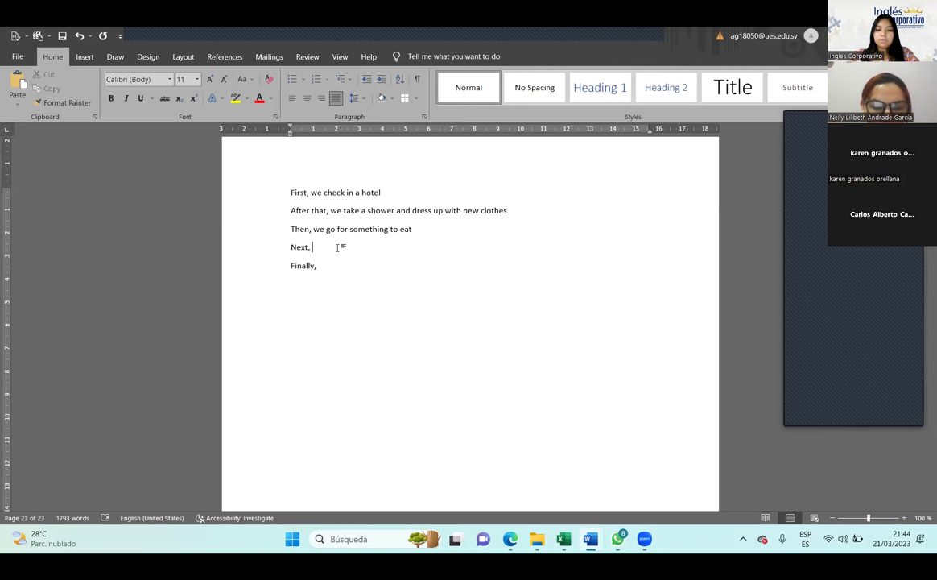
pyautogui.write('we go')
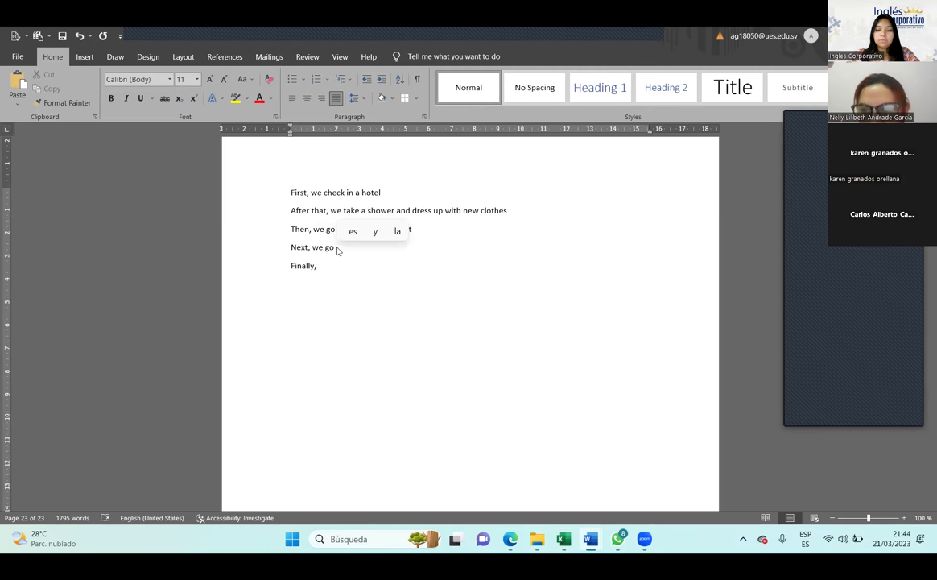
pyautogui.write('cn a trip ')
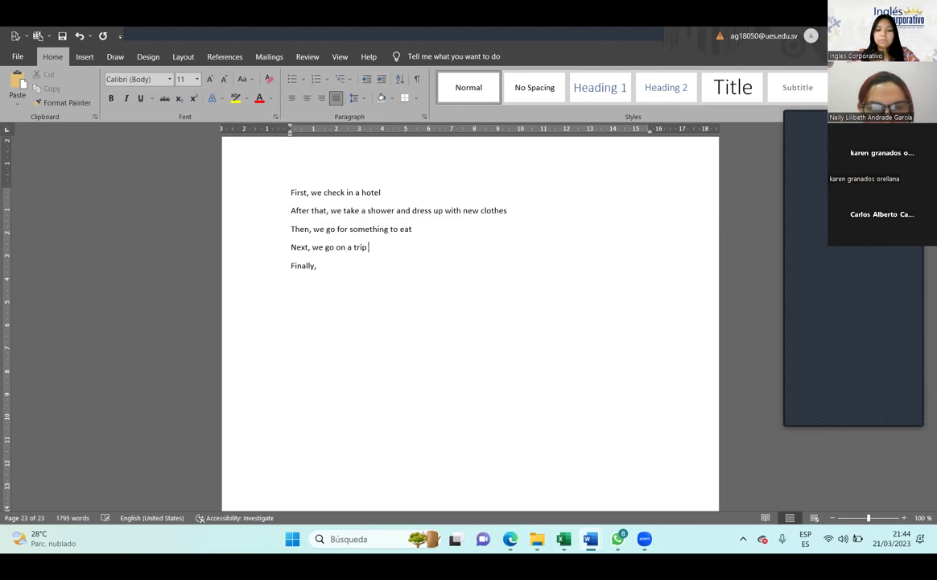
pyautogui.write('for')
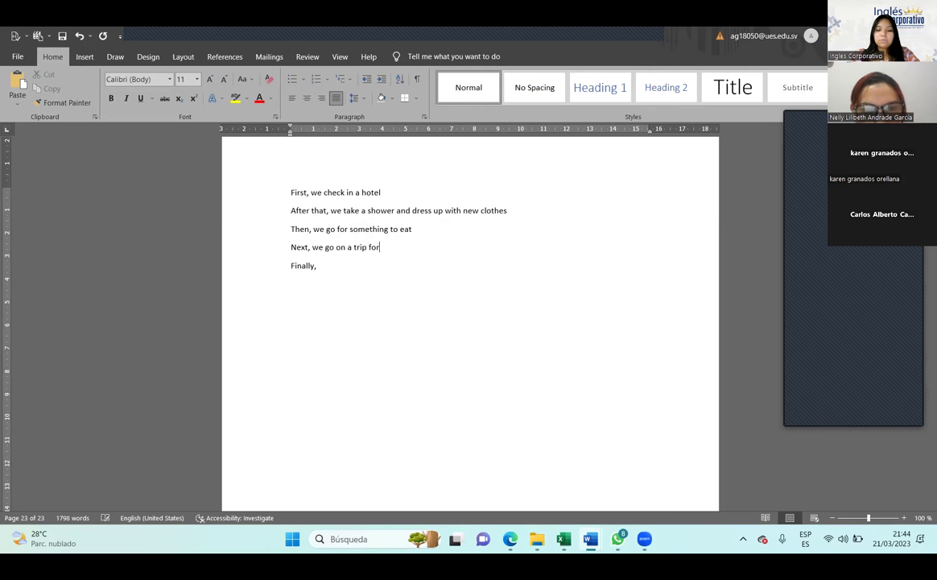
pyautogui.write(' the city')
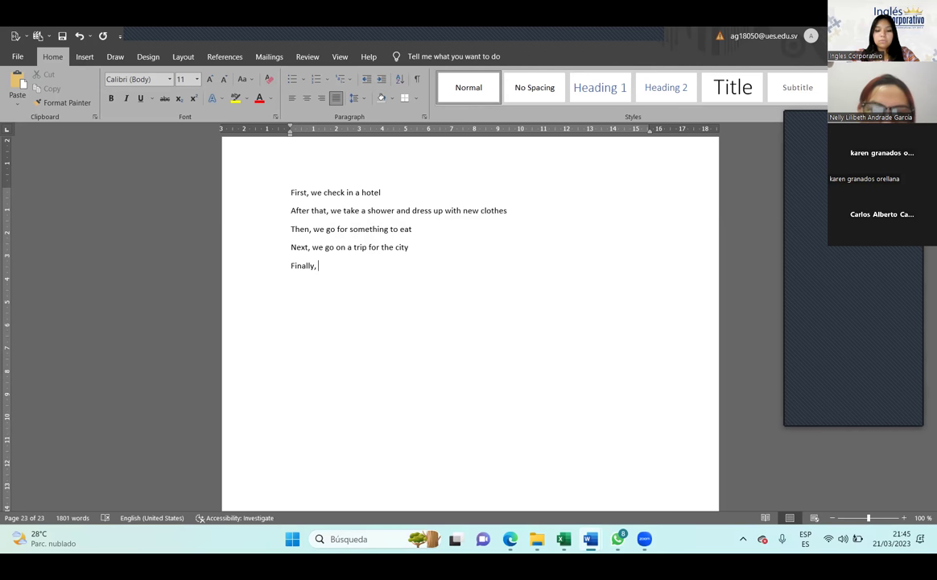
pyautogui.write('and take ')
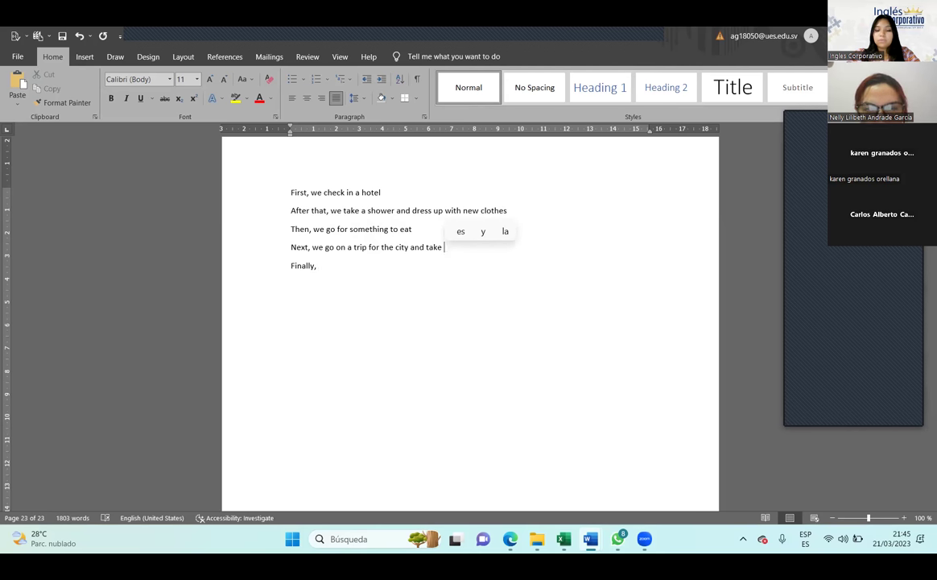
pyautogui.write('many pictures')
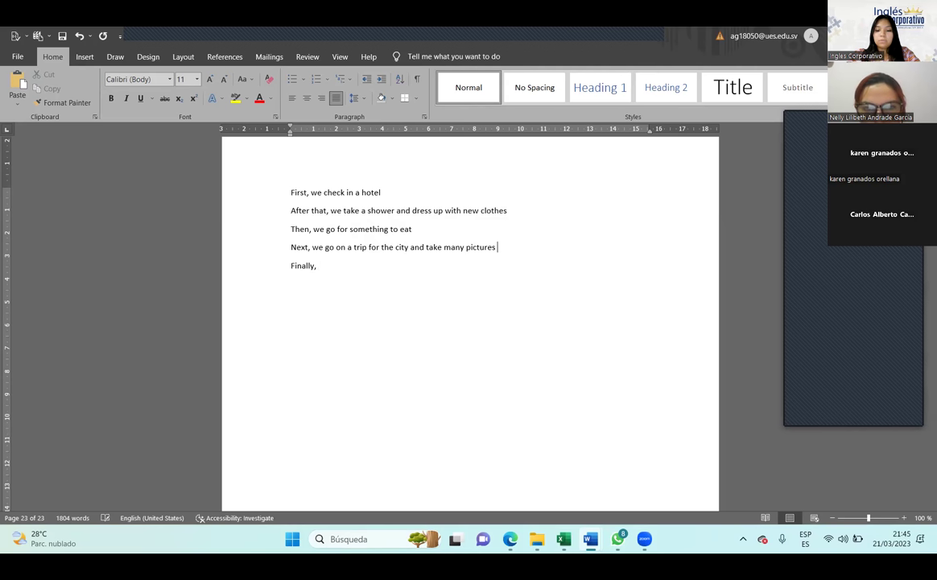
# Insert "we will" before "take many pictures" in the "Next" sentence
pyautogui.click(425, 248)
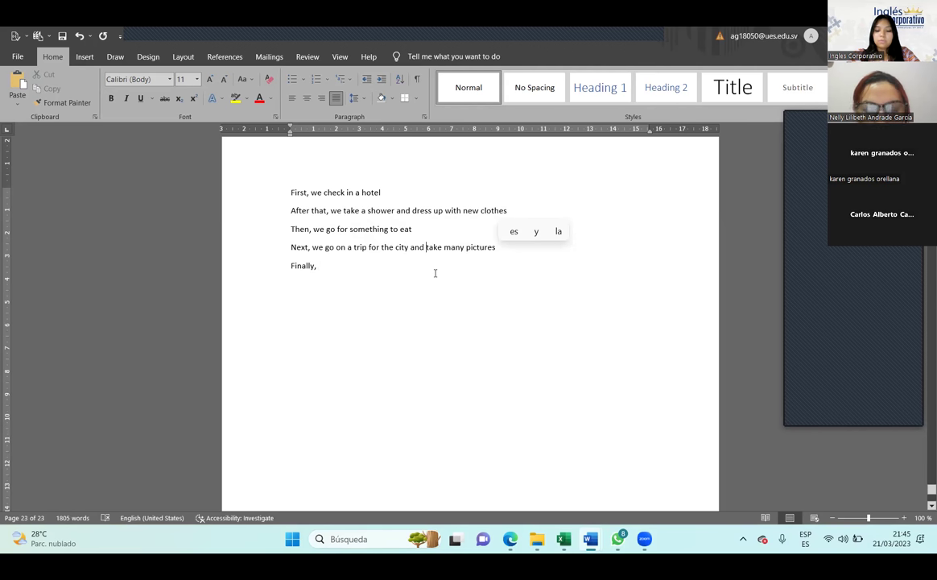
pyautogui.write('will')
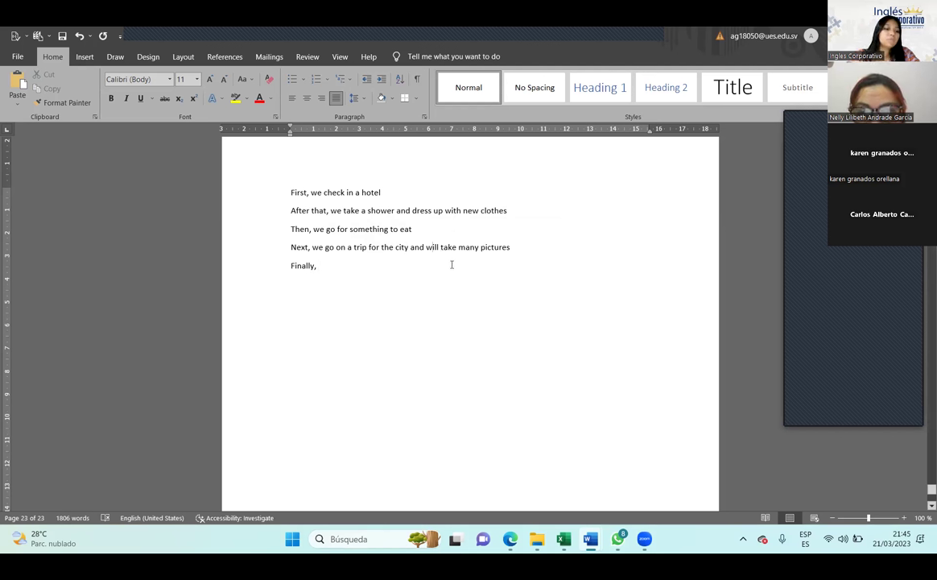
pyautogui.click(366, 268)
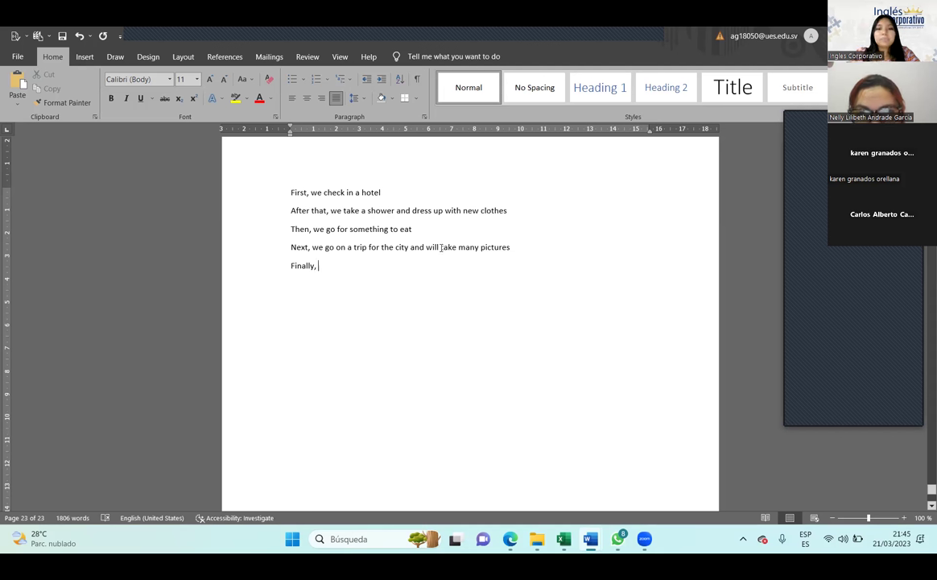
pyautogui.press('Return')
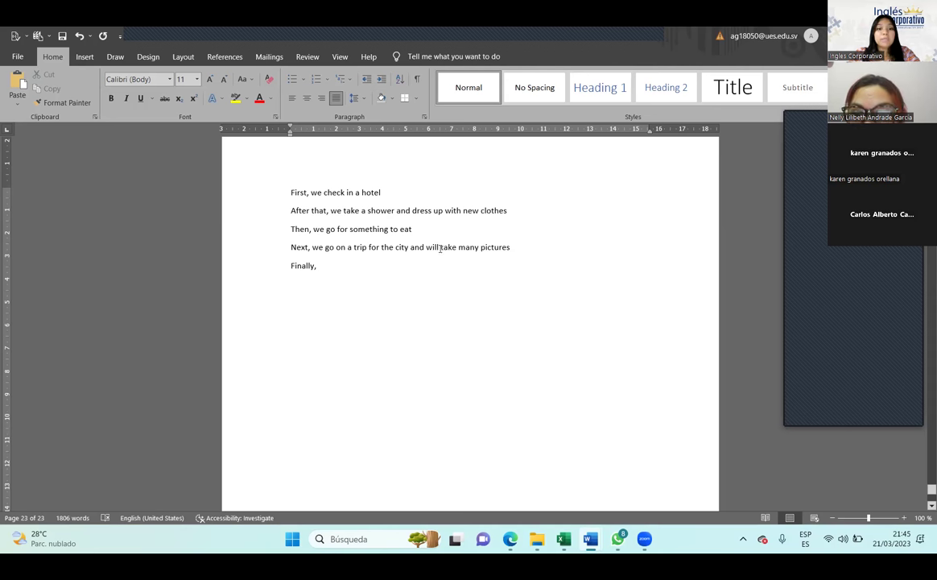
pyautogui.click(425, 248)
pyautogui.write('we')
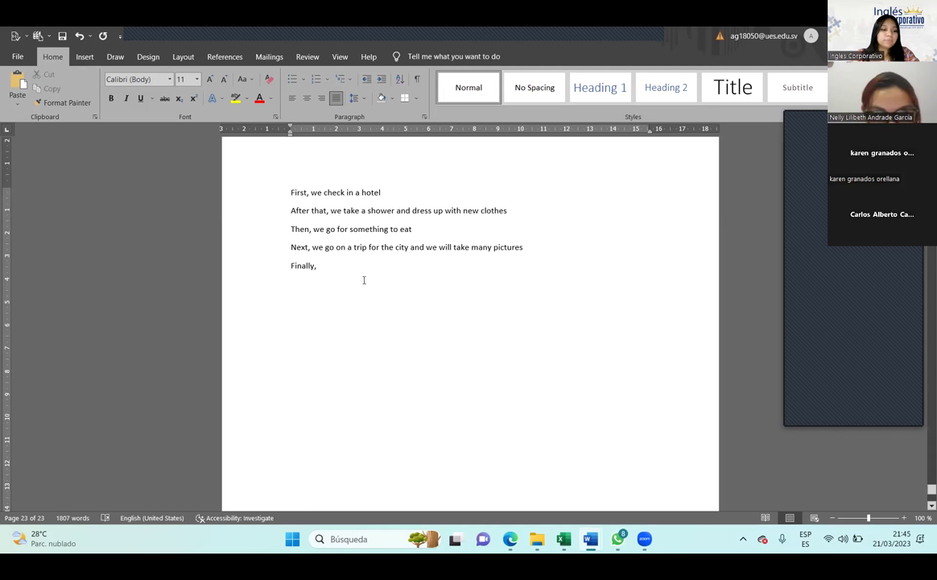
# Complete the "Finally," line with "we go to the hotel at night."
pyautogui.click(363, 273)
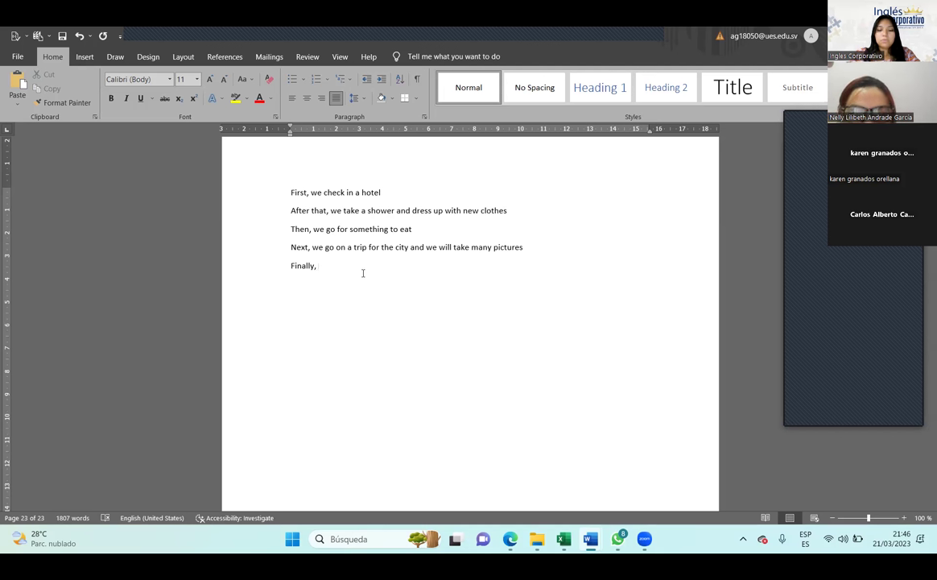
pyautogui.write('G')
pyautogui.press('BackSpace')
pyautogui.write('We')
pyautogui.press('BackSpace')
pyautogui.press('BackSpace')
pyautogui.write('we go to the hotel ')
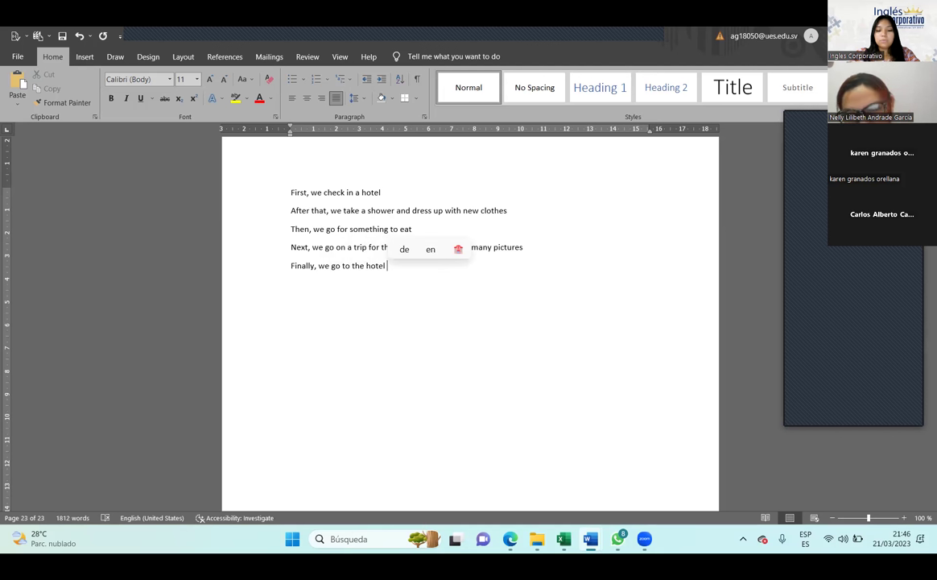
pyautogui.write('at nig')
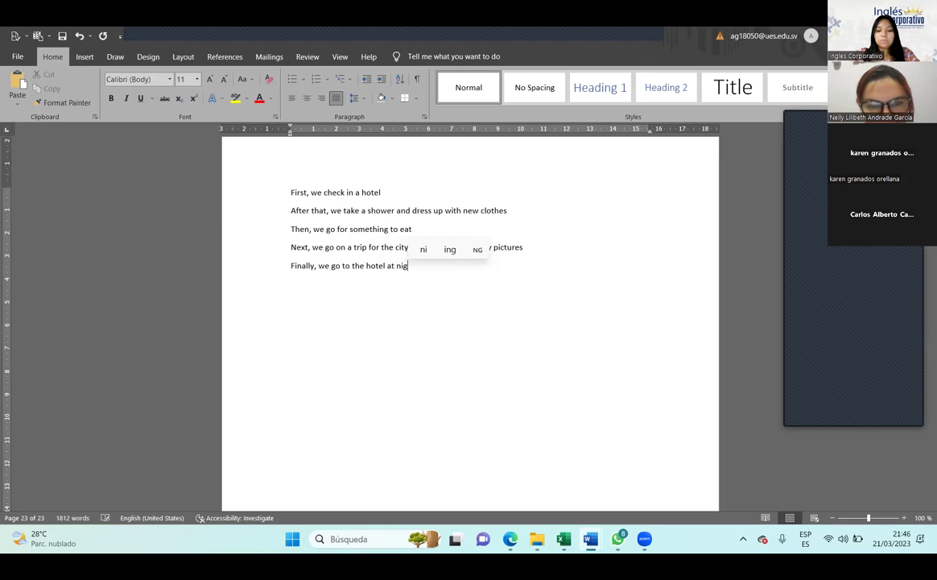
pyautogui.write('ht.')
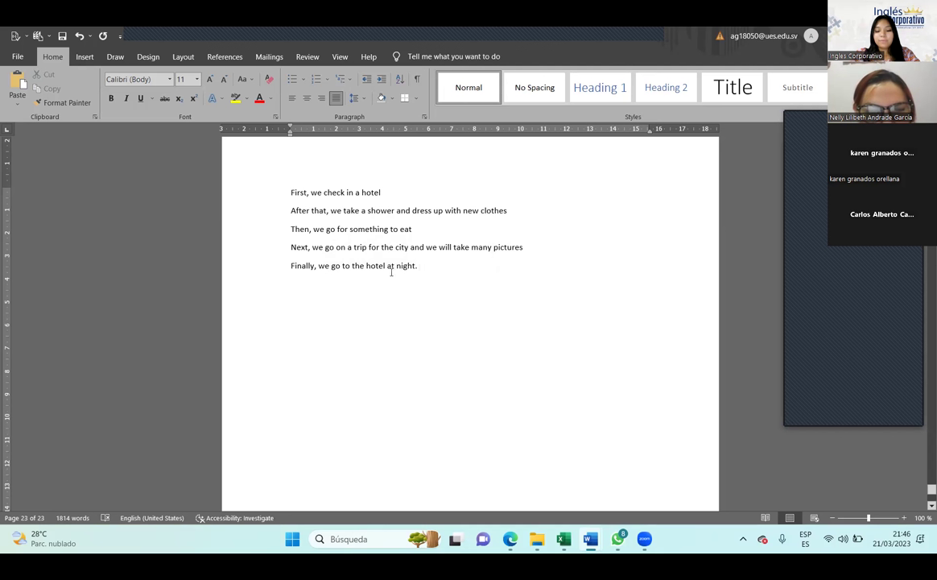
# Extend the "Finally" sentence after "night" so that it ends with "after the party."
pyautogui.press('BackSpace')
pyautogui.press('BackSpace')
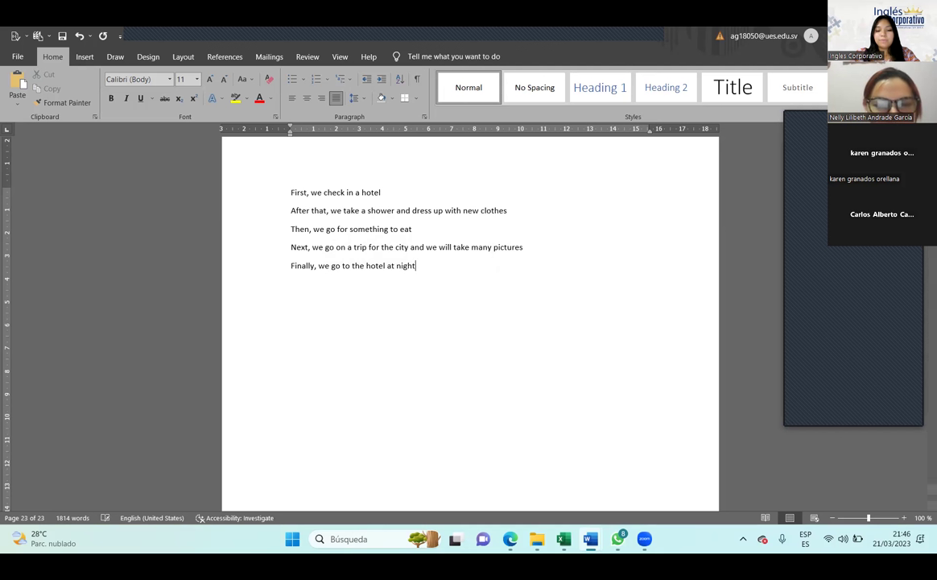
pyautogui.write('after ')
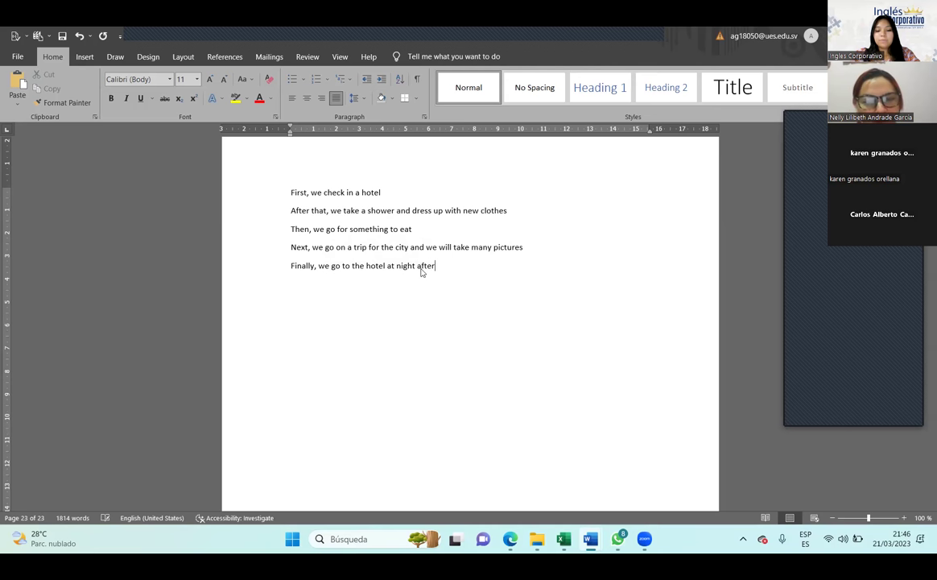
pyautogui.write('the party.')
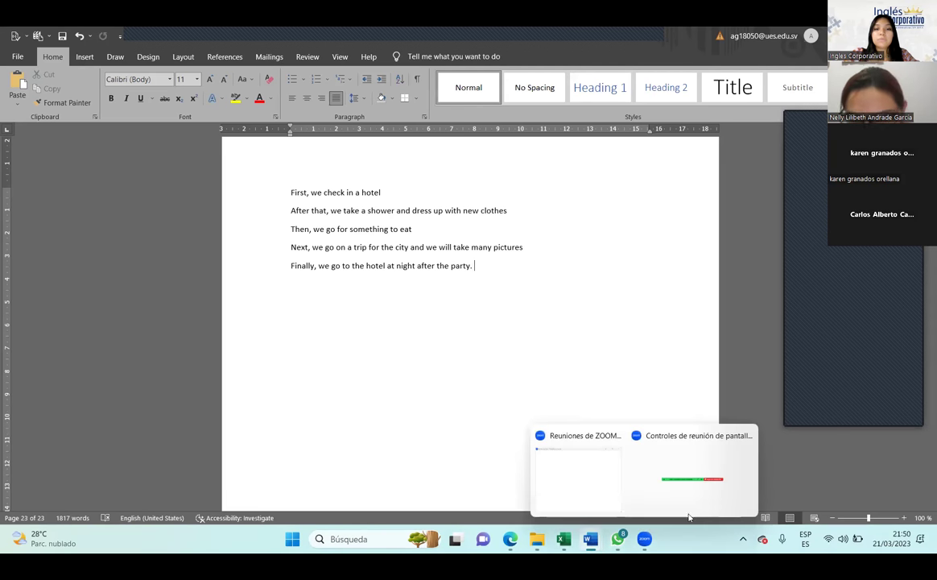
# Switch to the Class 7 PDF in the browser and find the "Speaking Time" fruits and vegetables exercise on page 20
pyautogui.hotkey('alt', 'Tab')
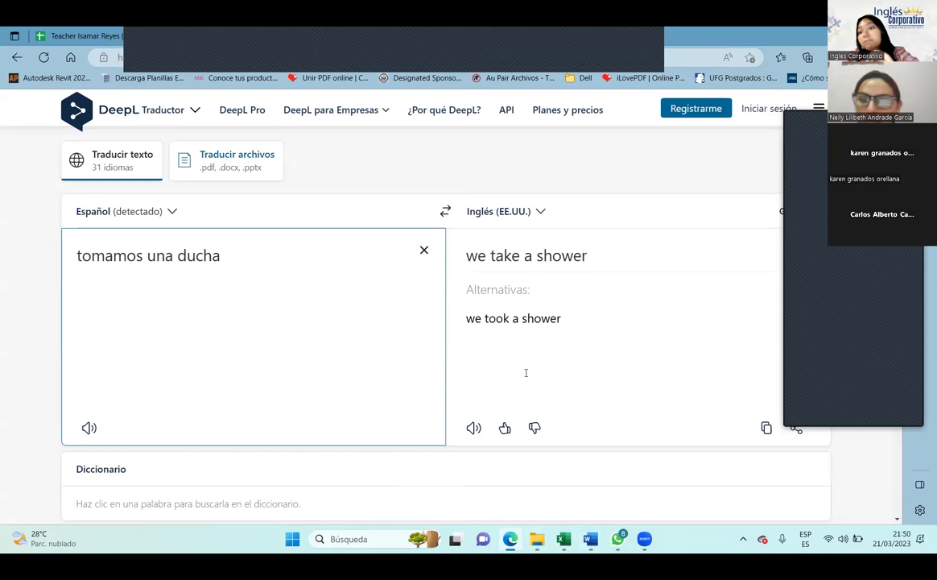
pyautogui.hotkey('ctrl', 'Tab')
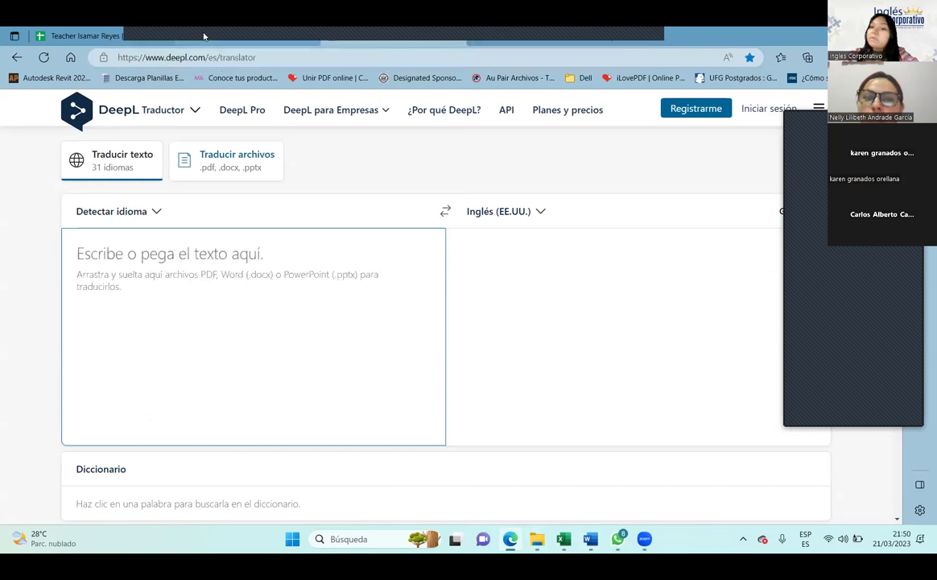
pyautogui.hotkey('ctrl', 'Tab')
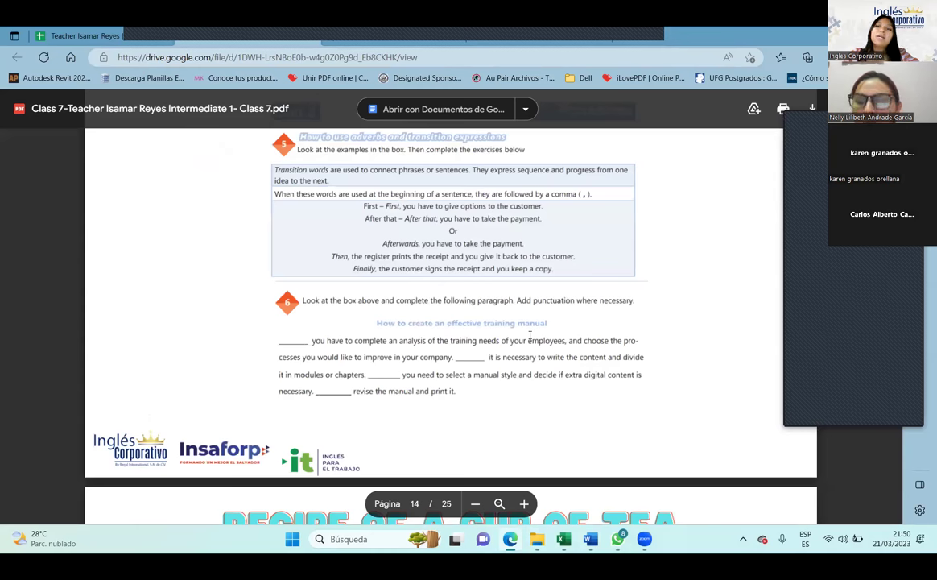
pyautogui.scroll(-10, 524, 326)
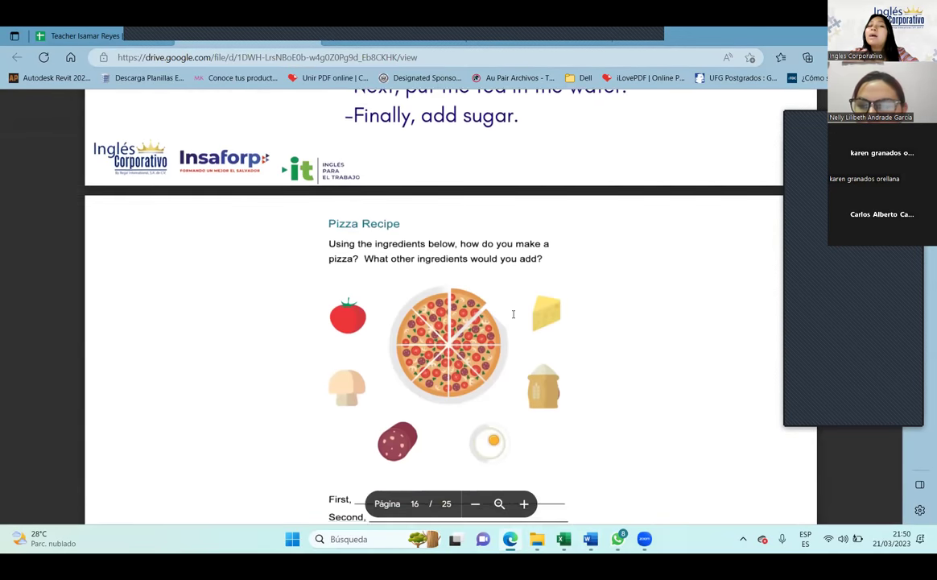
pyautogui.scroll(-10, 513, 314)
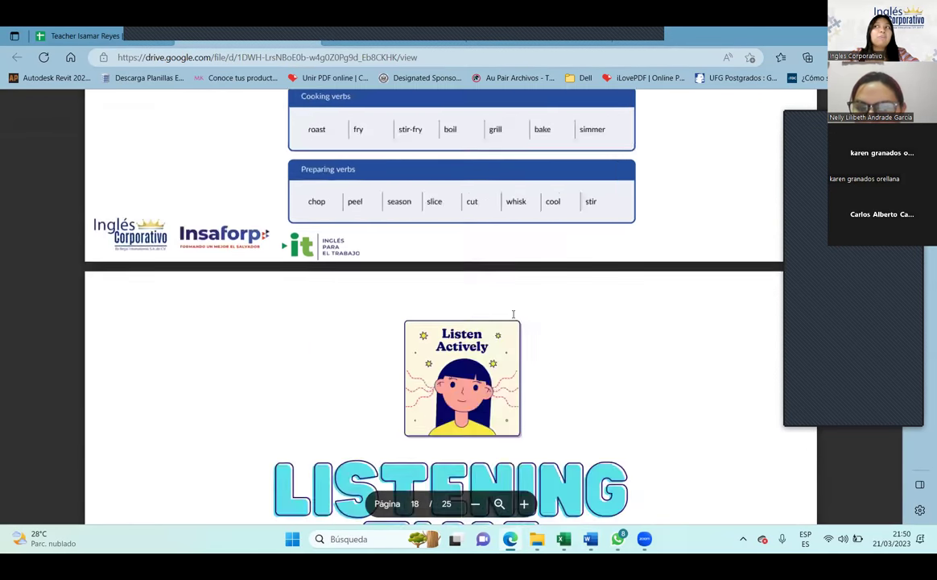
pyautogui.scroll(-10, 513, 314)
pyautogui.scroll(-5, 513, 314)
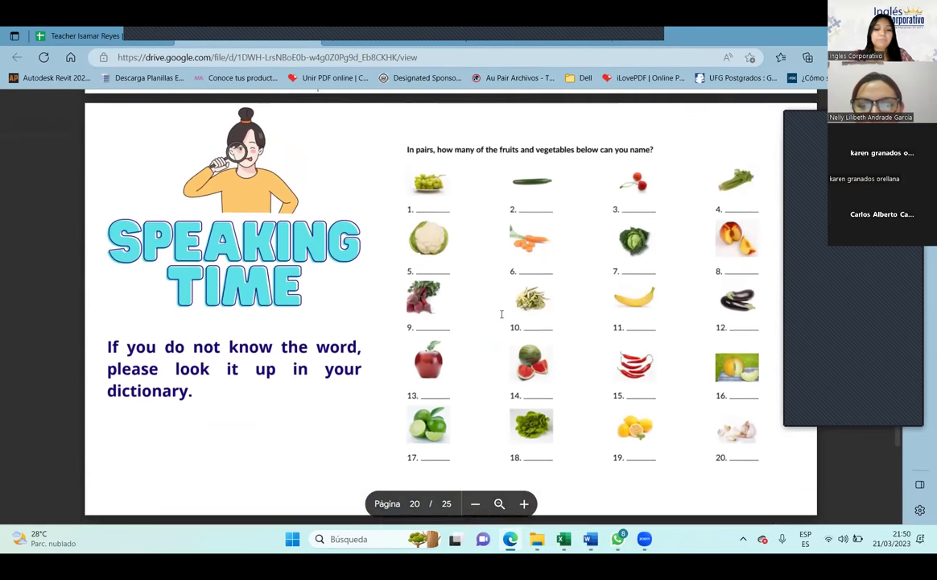
pyautogui.scroll(-1, 501, 314)
pyautogui.scroll(1, 501, 314)
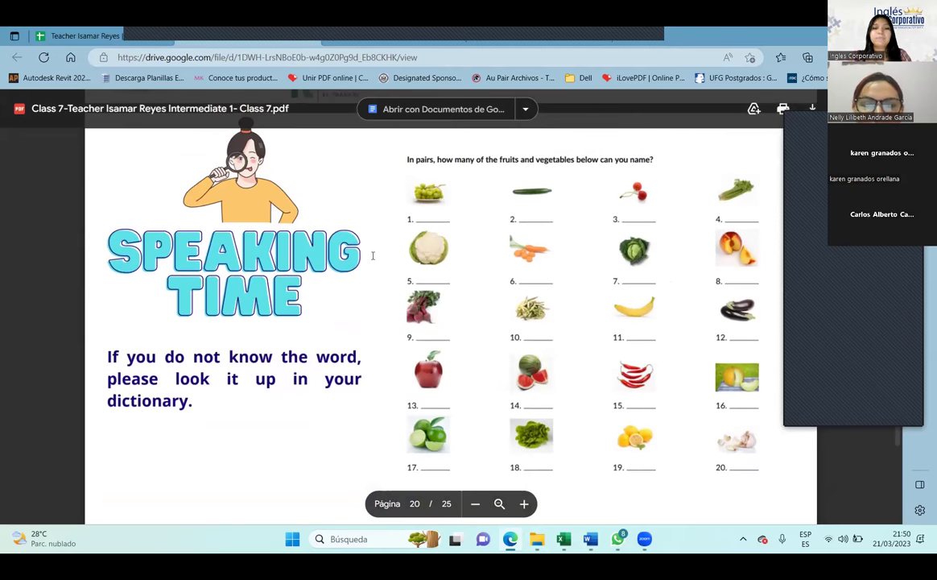